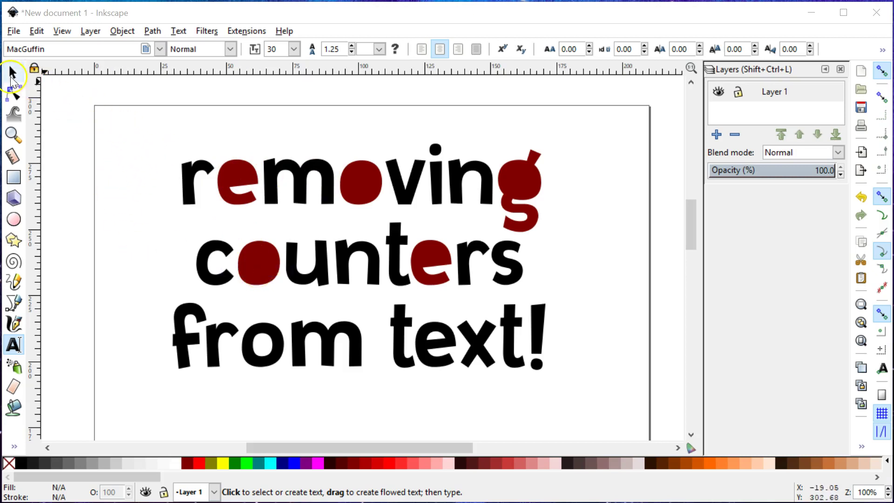
Select and delete all the old 'removing counters from text!' lettering.
click(13, 73)
drag(114, 127, 597, 396)
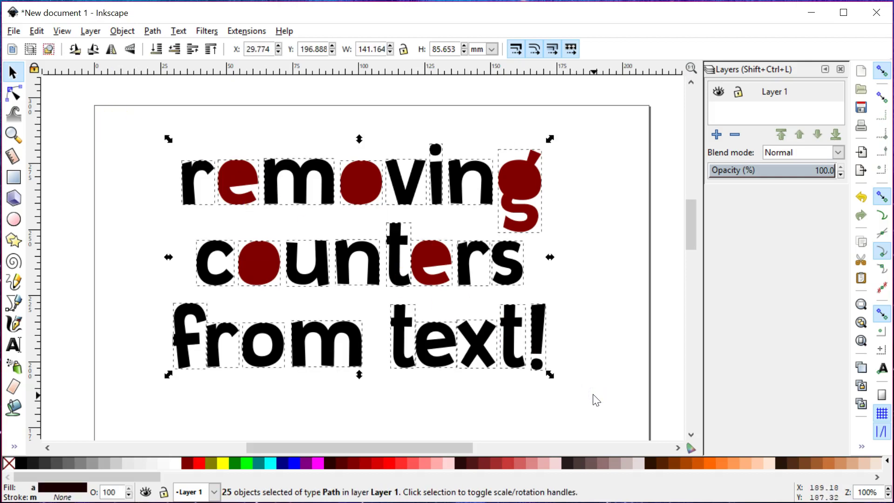
key(Delete)
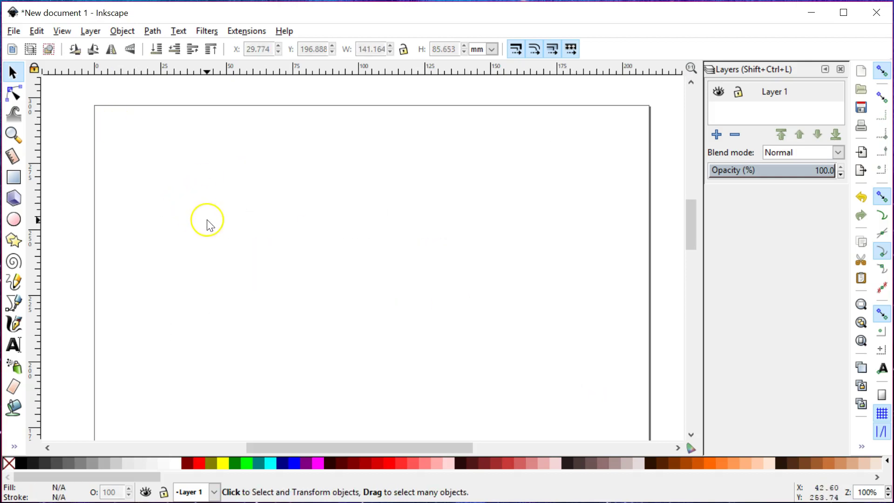
click(14, 344)
Type LOVE on the page and set it in the MacGuffin Wide font.
click(304, 255)
text(LOVE)
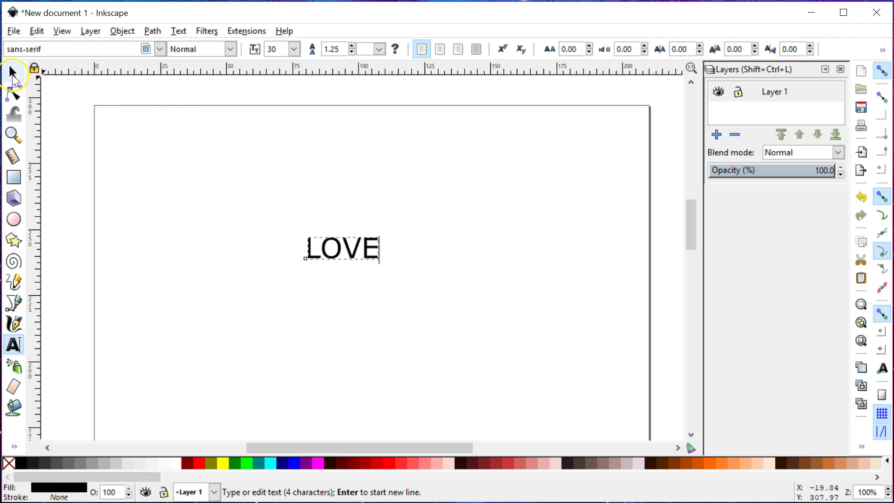
click(376, 250)
drag(376, 251, 300, 250)
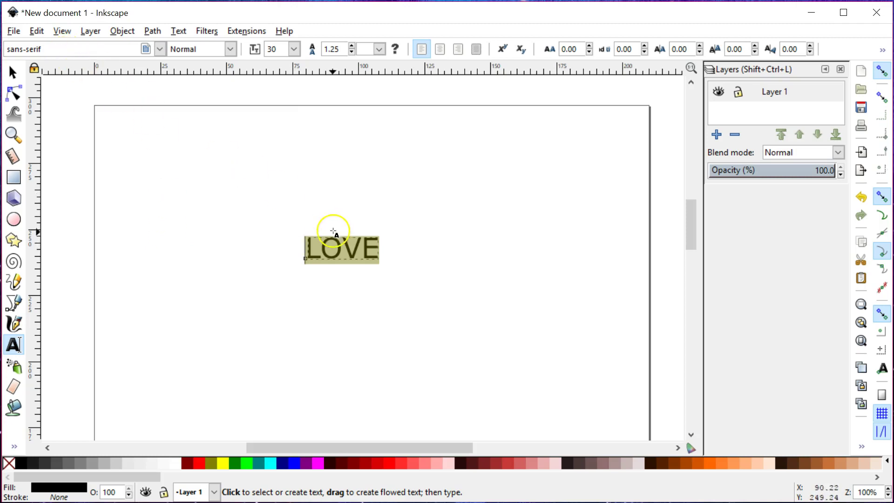
click(65, 48)
triple_click(42, 52)
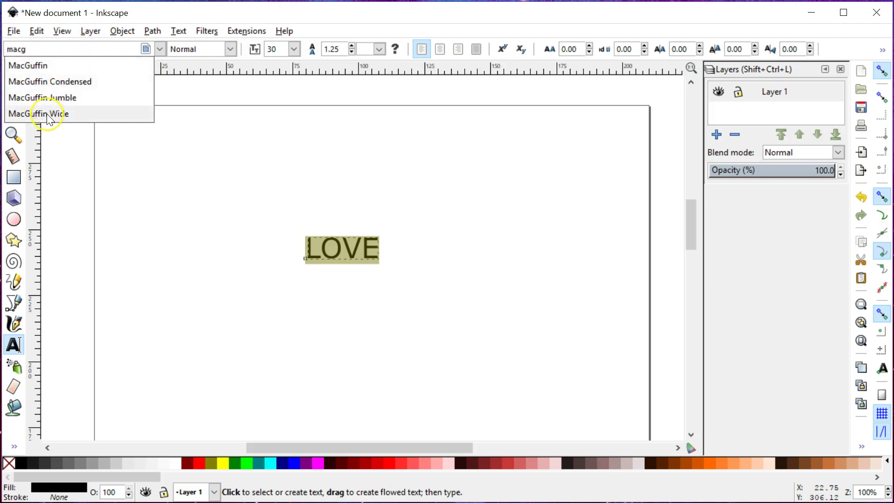
click(55, 113)
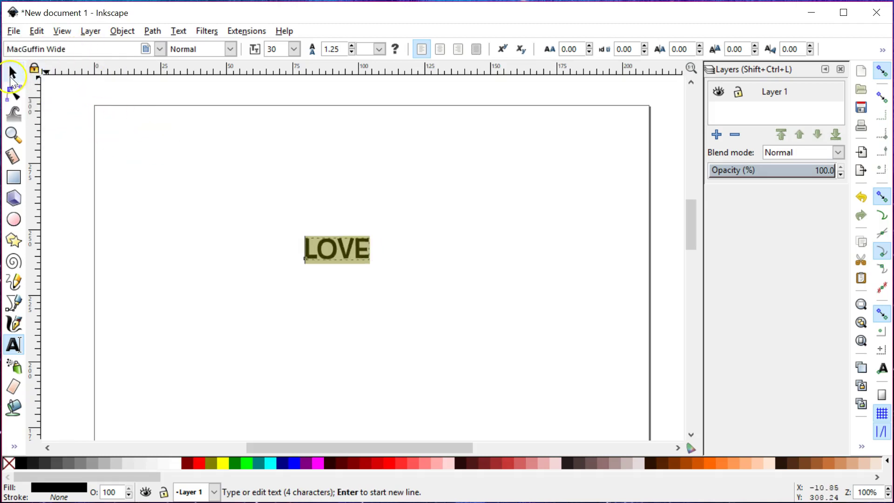
click(13, 74)
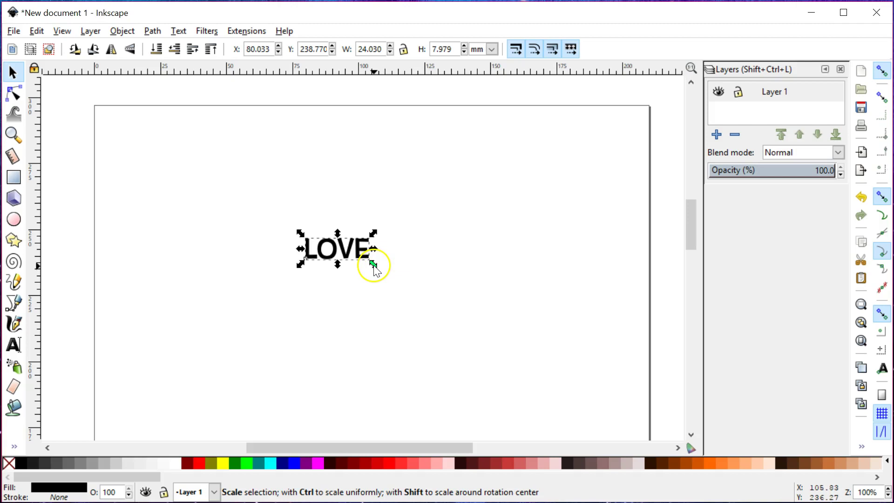
Scale LOVE up to about 180 × 60 mm and move it near the page top.
drag(374, 266, 623, 375)
drag(300, 233, 138, 135)
drag(244, 239, 244, 169)
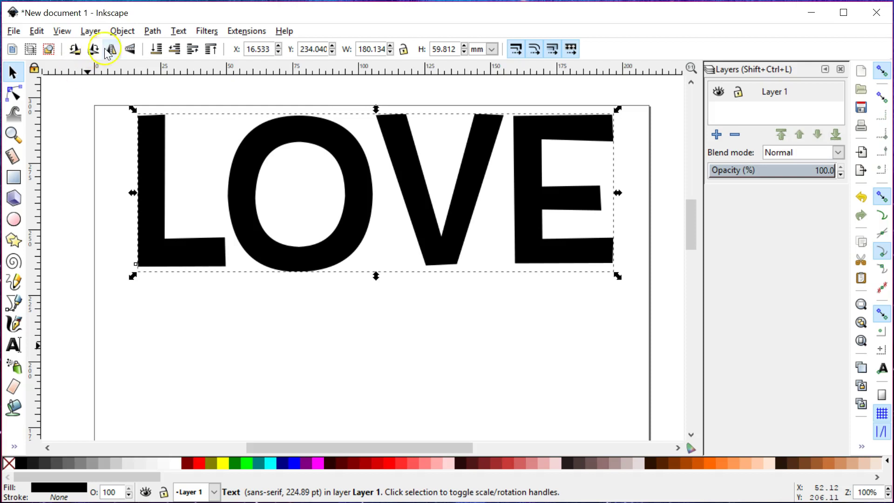
Convert the LOVE text to a path with Object to Path and ungroup it into four letters.
click(152, 31)
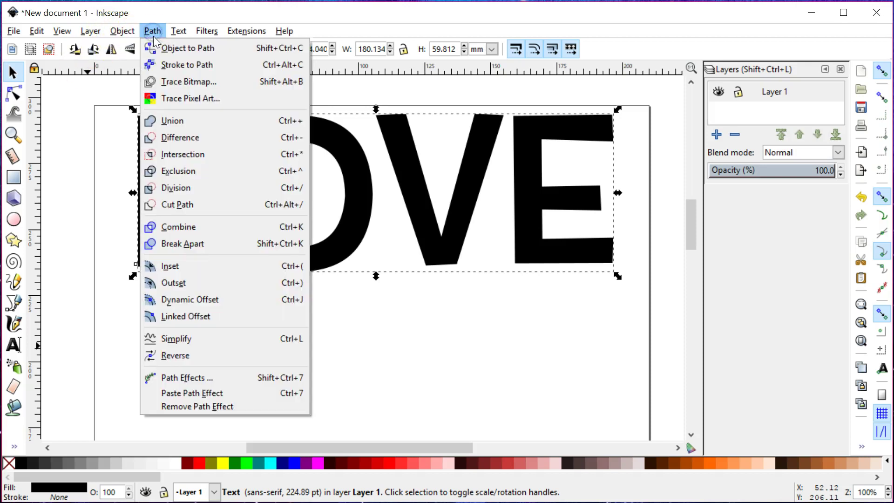
click(178, 49)
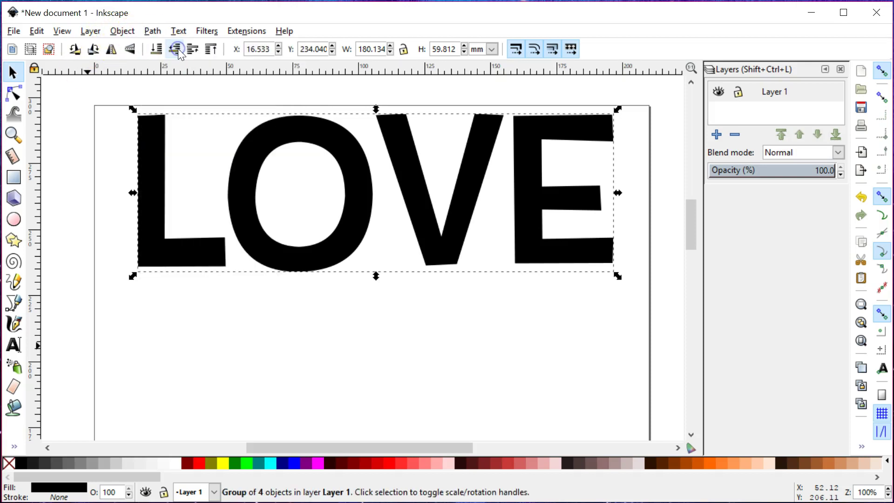
click(122, 32)
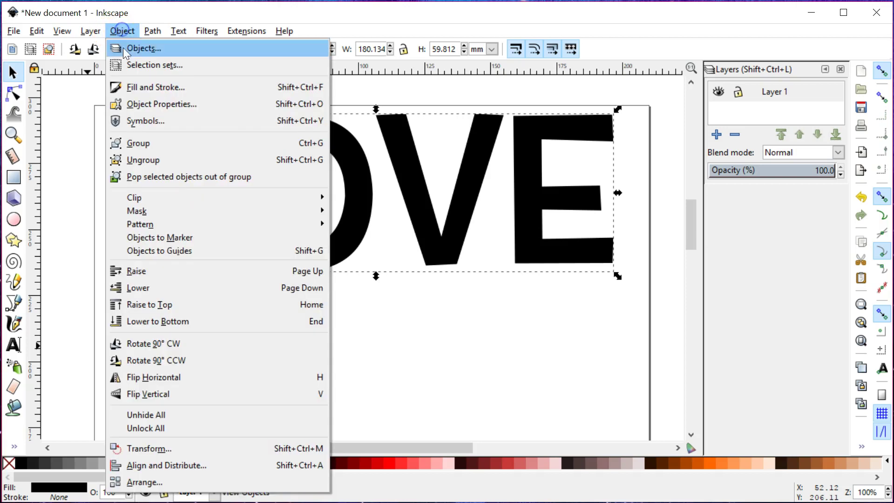
click(145, 160)
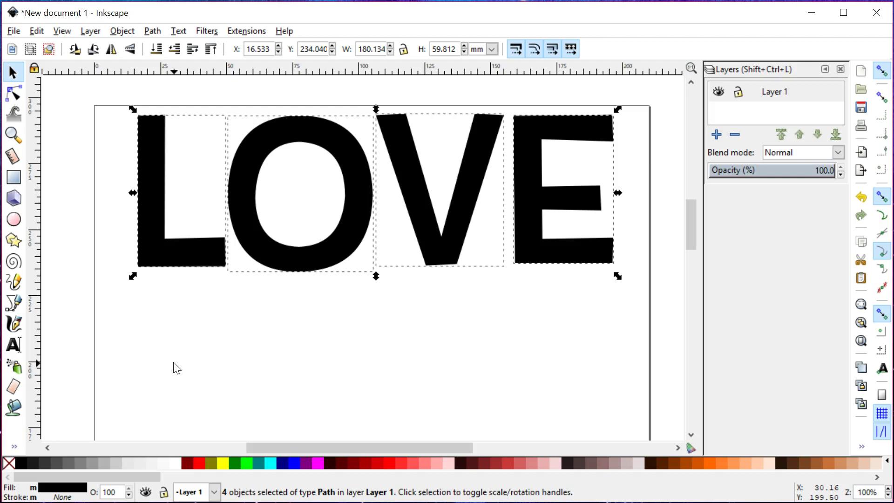
click(14, 99)
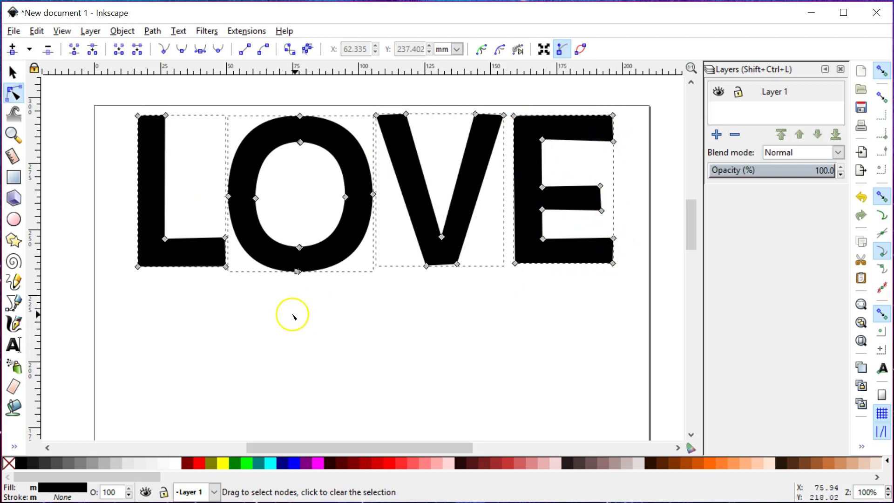
Delete the nodes of the O's inner counter so the O becomes solid.
click(255, 198)
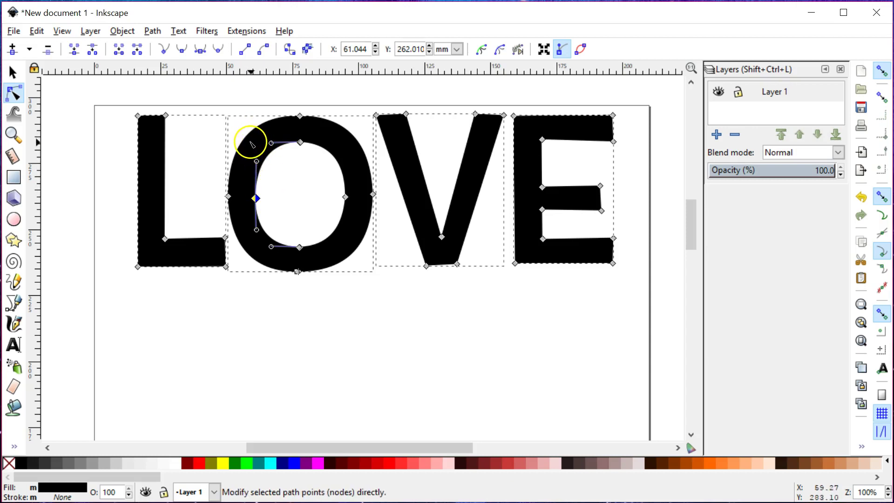
drag(248, 139, 353, 256)
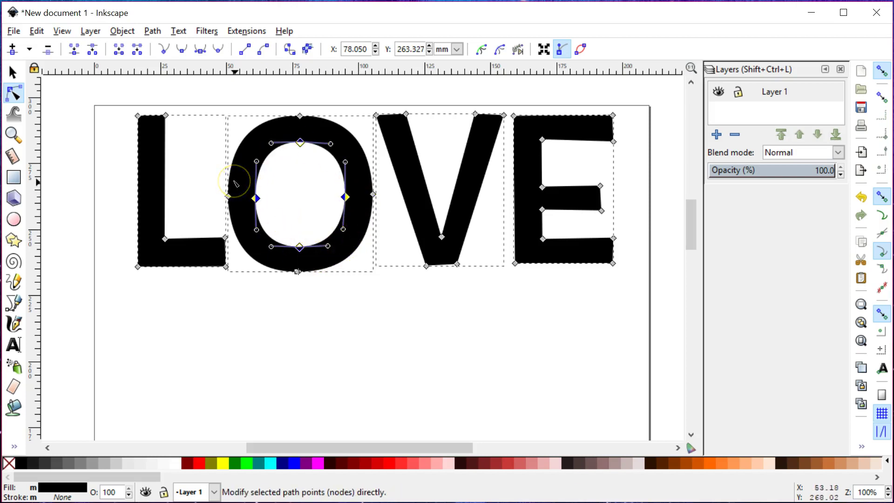
key(Delete)
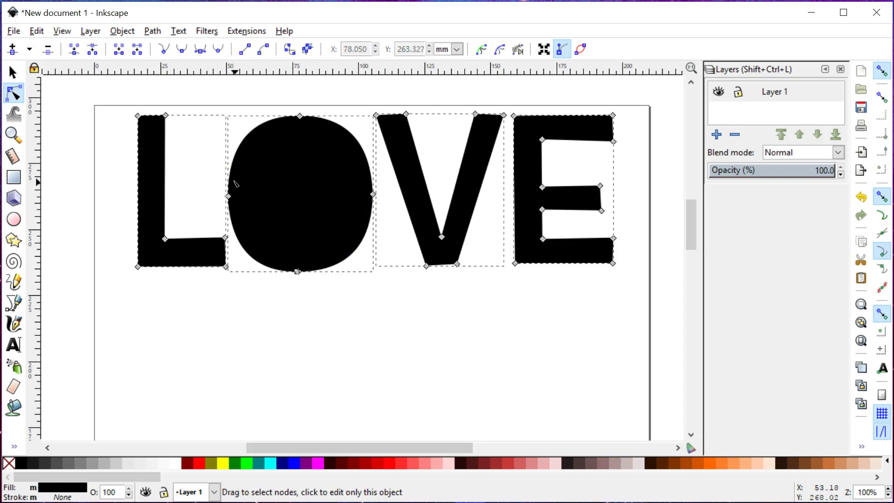
click(462, 411)
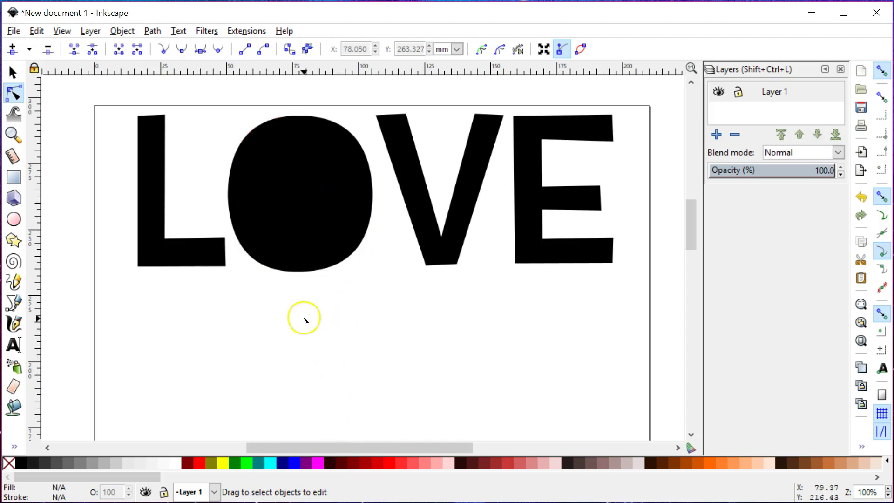
click(13, 346)
Type a K below LOVE and set it in Zooky Squash Ornaments to get a spiral.
click(364, 366)
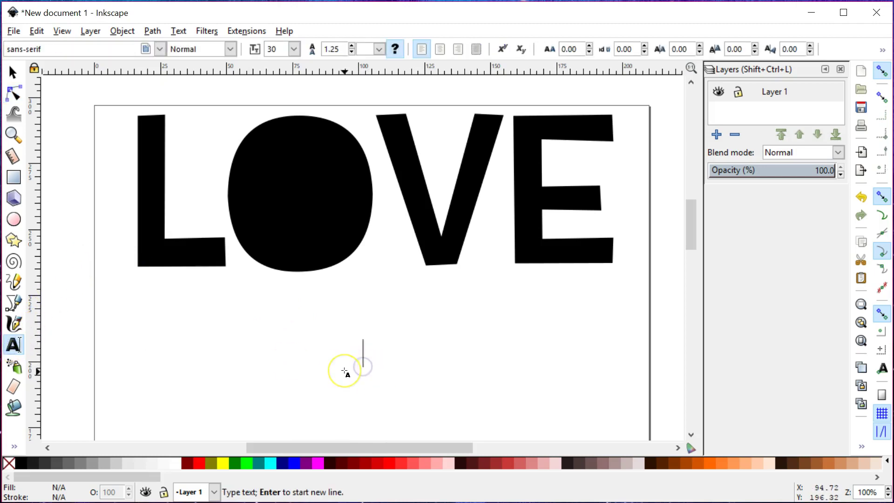
text(K)
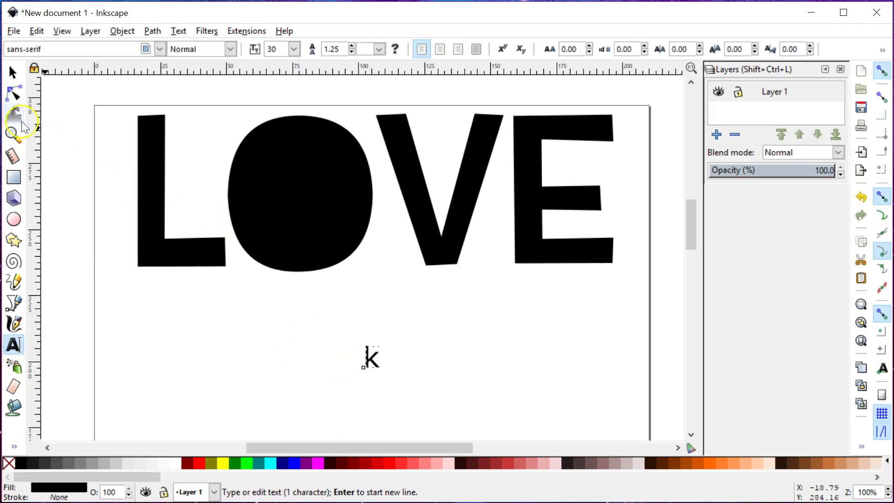
click(13, 72)
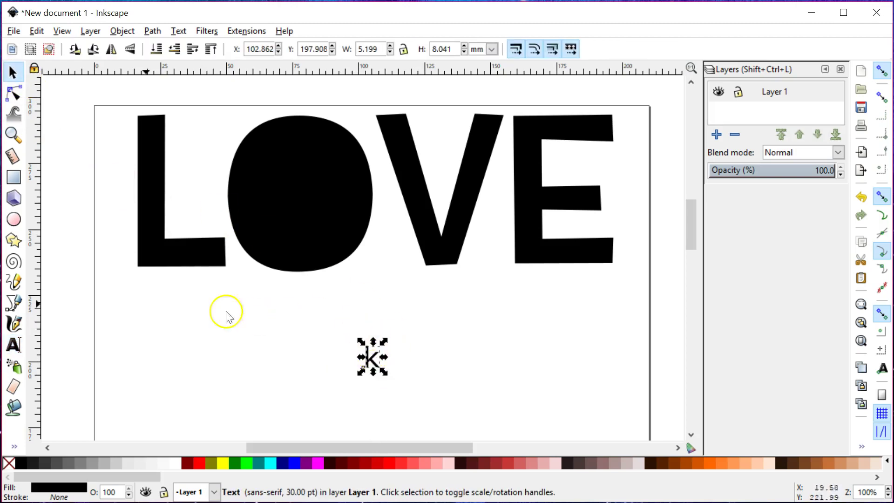
click(14, 346)
click(56, 49)
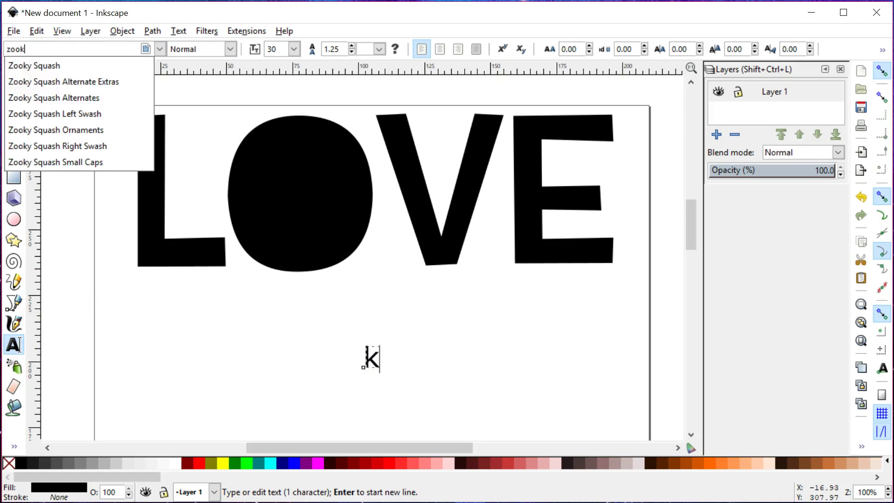
click(53, 134)
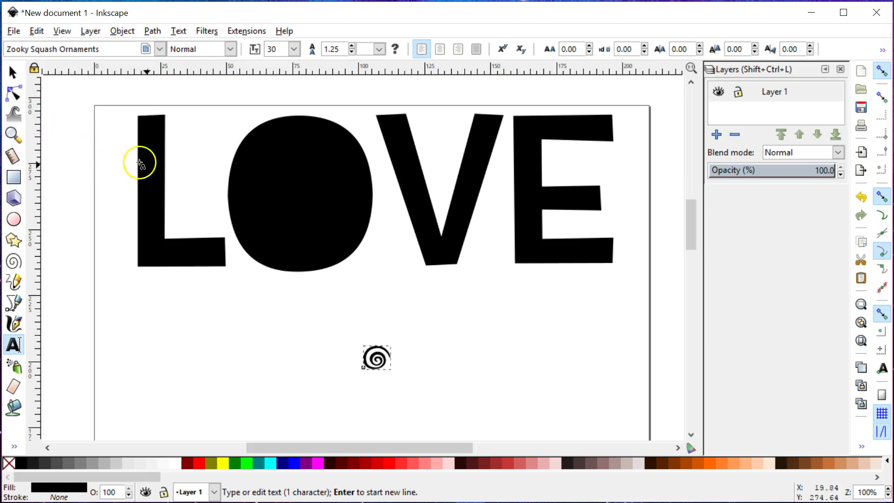
key(Escape)
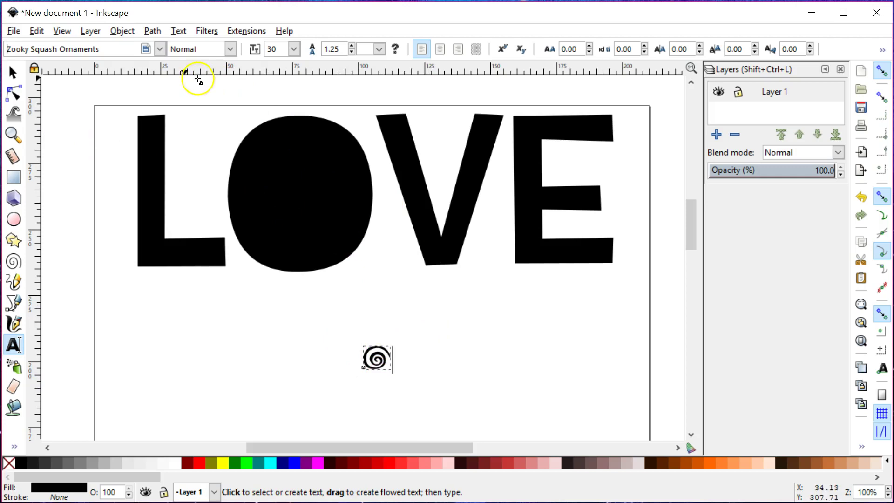
click(12, 72)
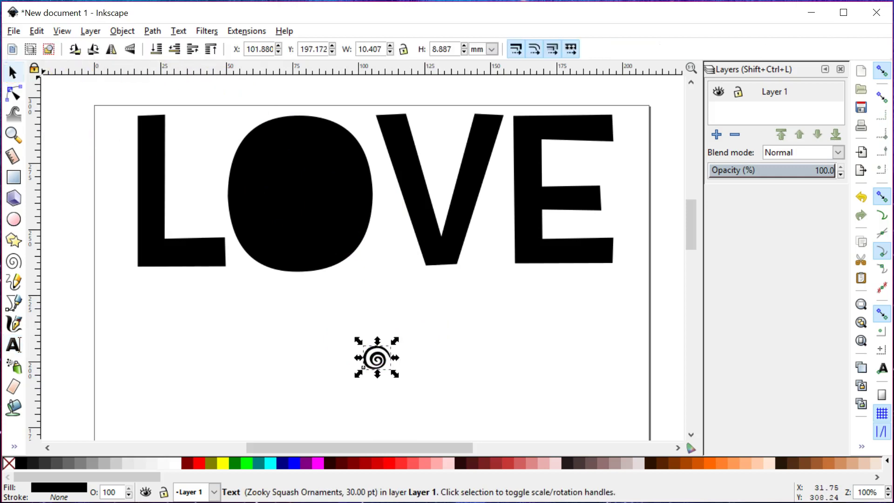
click(154, 32)
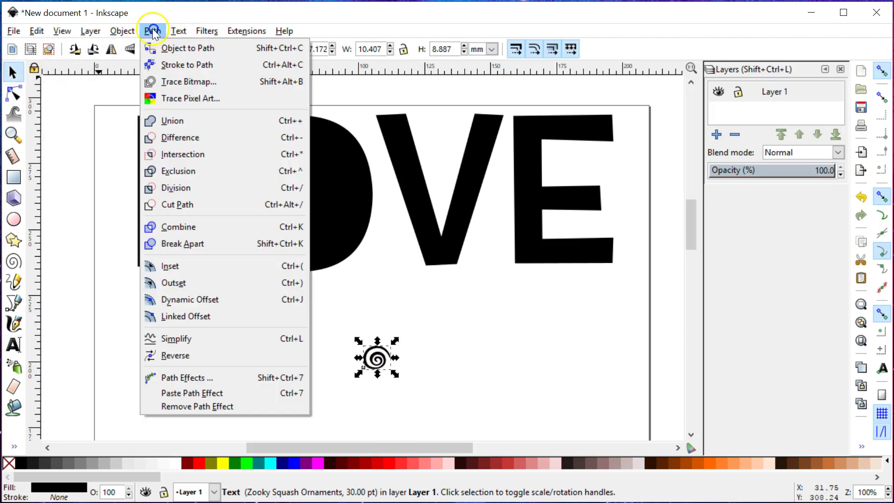
Convert the spiral character into an 18-node path and check its nodes.
click(171, 48)
click(13, 93)
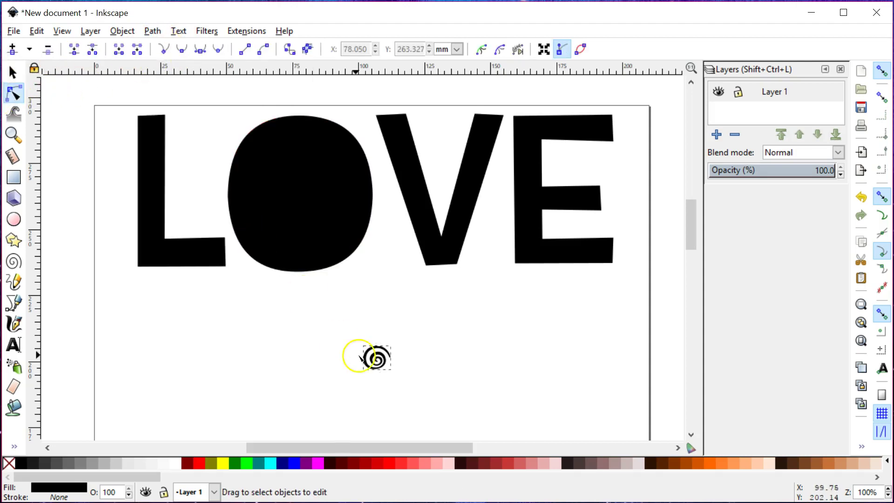
click(374, 361)
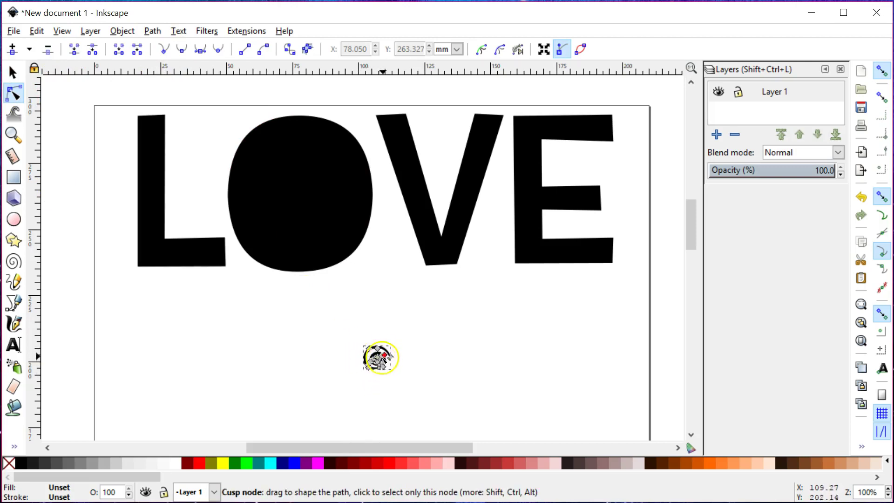
click(14, 75)
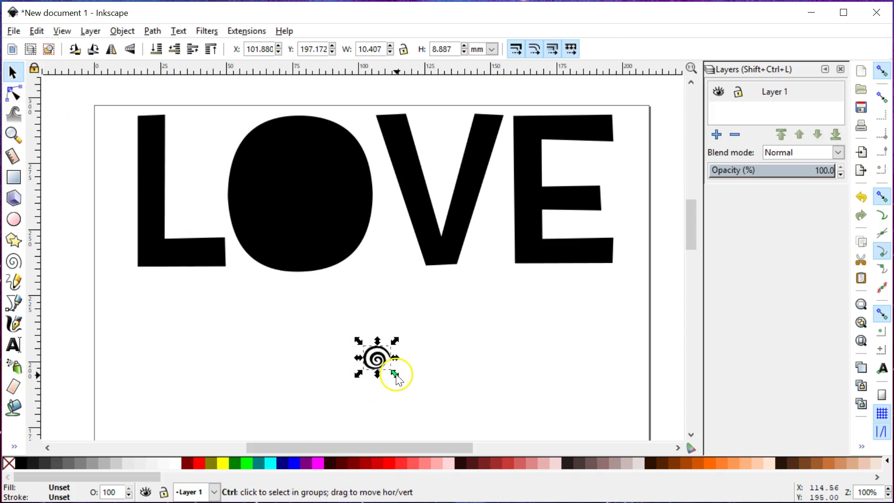
Enlarge the spiral proportionally to about 44 mm wide.
key(ctrl)
drag(394, 374, 485, 420)
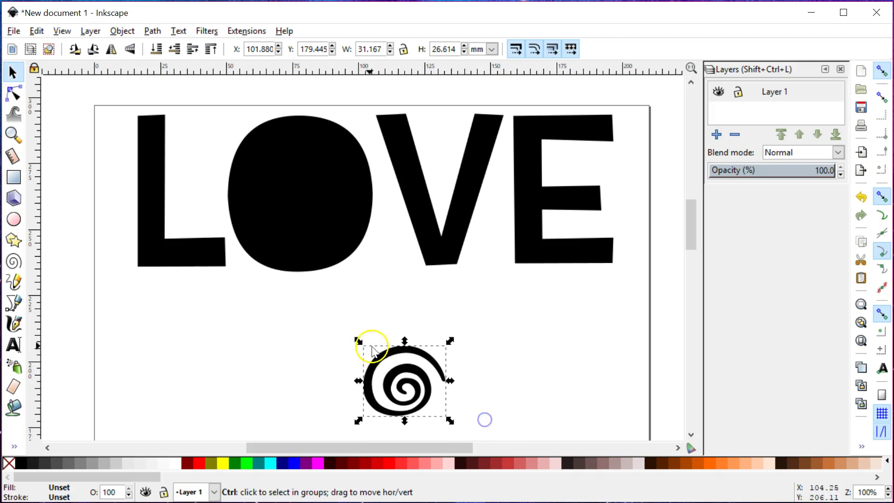
drag(359, 342, 325, 311)
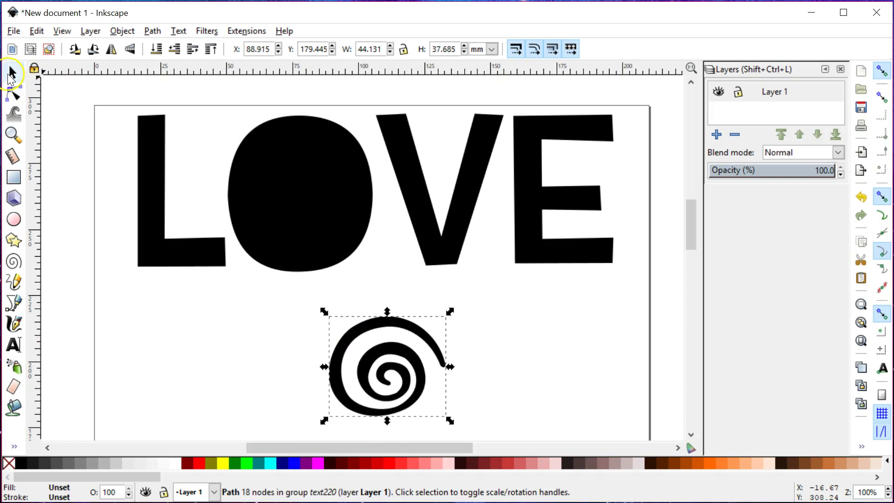
Rotate the spiral slightly counter-clockwise, to about 36.9 × 43.3 mm.
click(65, 112)
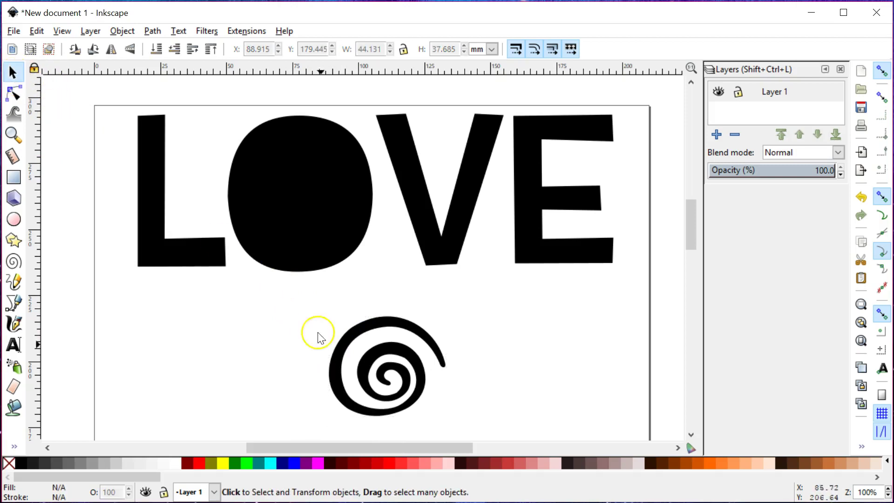
click(336, 366)
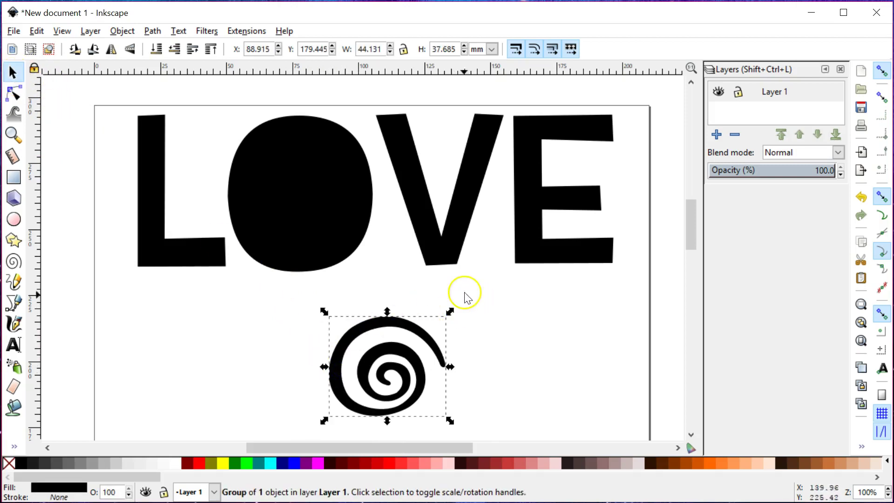
click(344, 347)
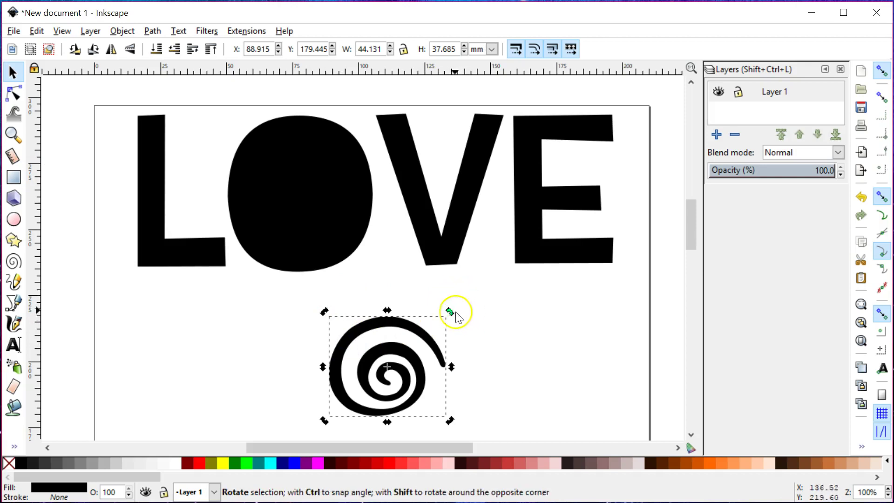
drag(324, 311, 340, 377)
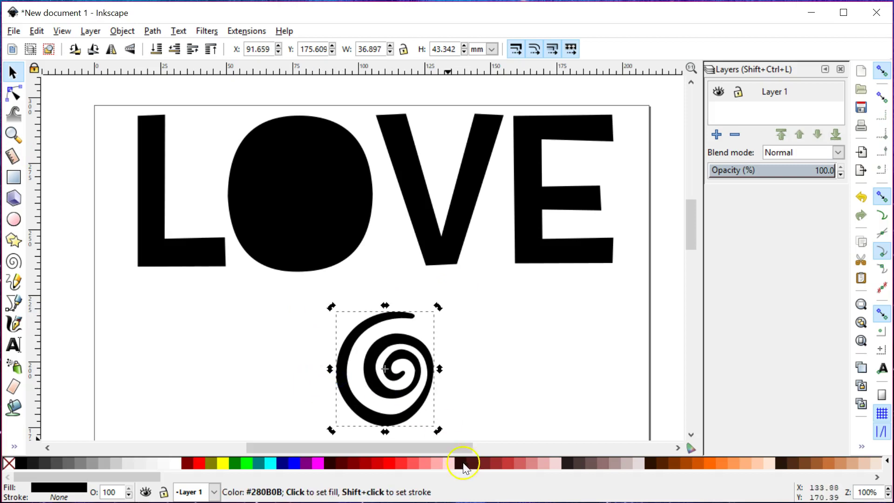
Fill the spiral pink and centre it inside the O at about 40.6 × 47.7 mm.
click(435, 464)
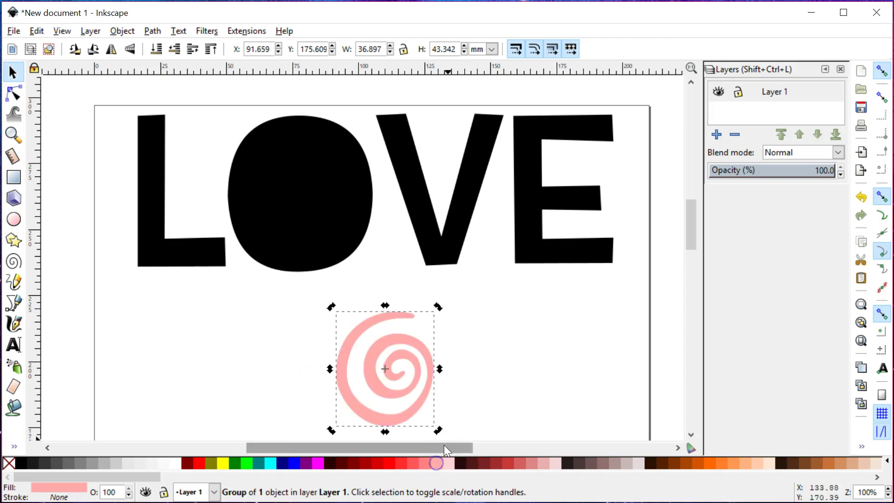
drag(365, 419, 273, 234)
drag(351, 133, 360, 120)
drag(282, 204, 286, 201)
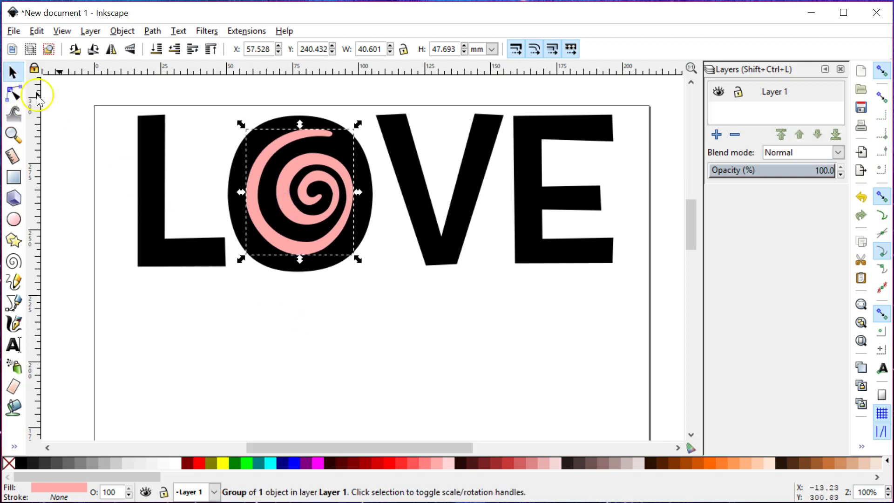
click(13, 95)
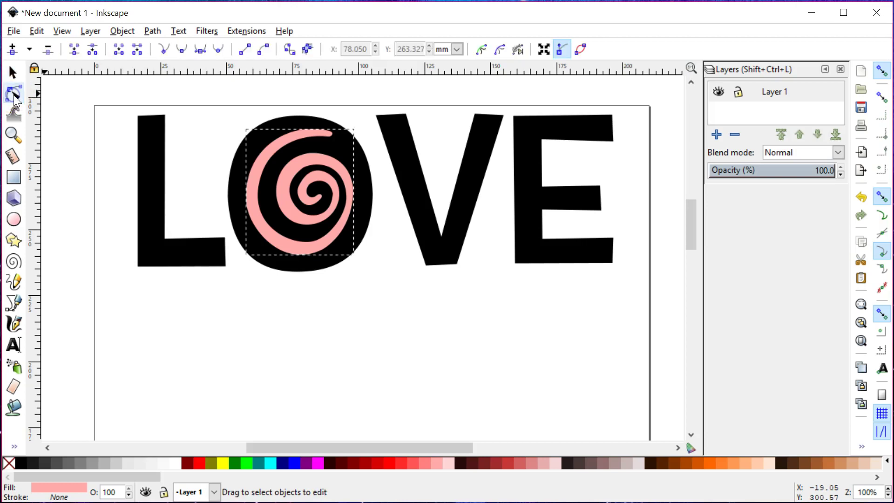
Select the spiral with the black O and subtract it, cutting a spiral counter into the O.
click(252, 189)
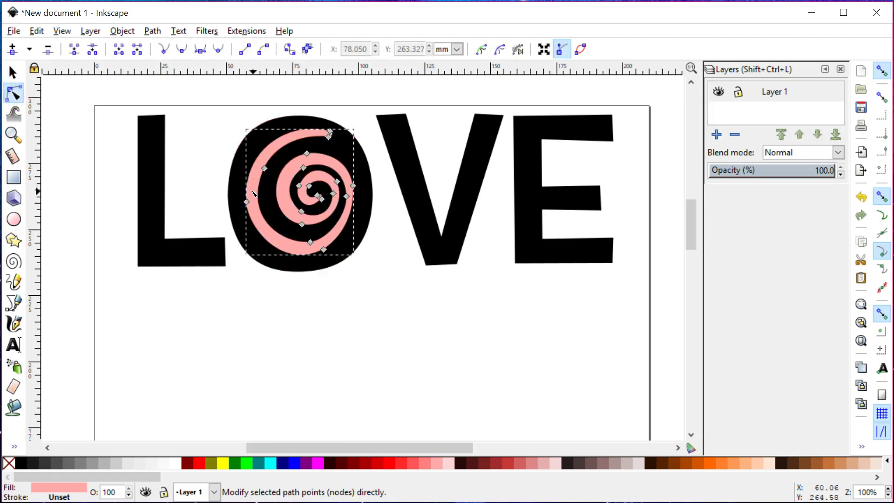
click(237, 192)
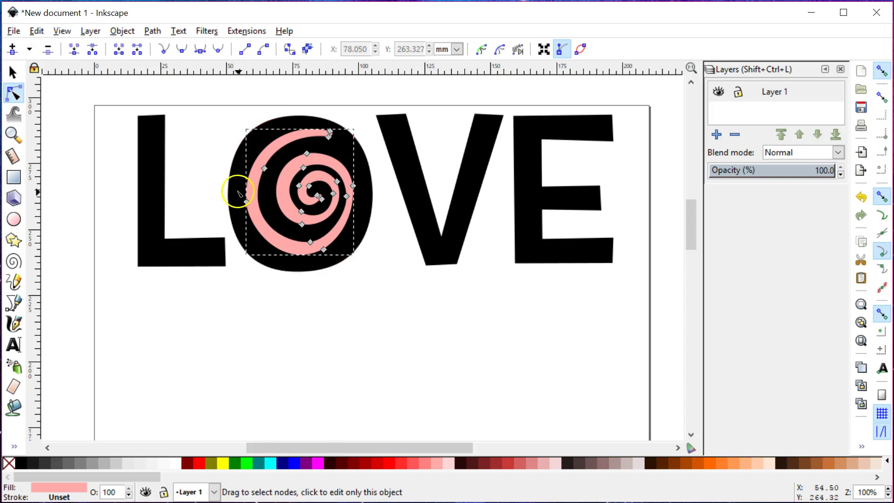
shift+click(236, 193)
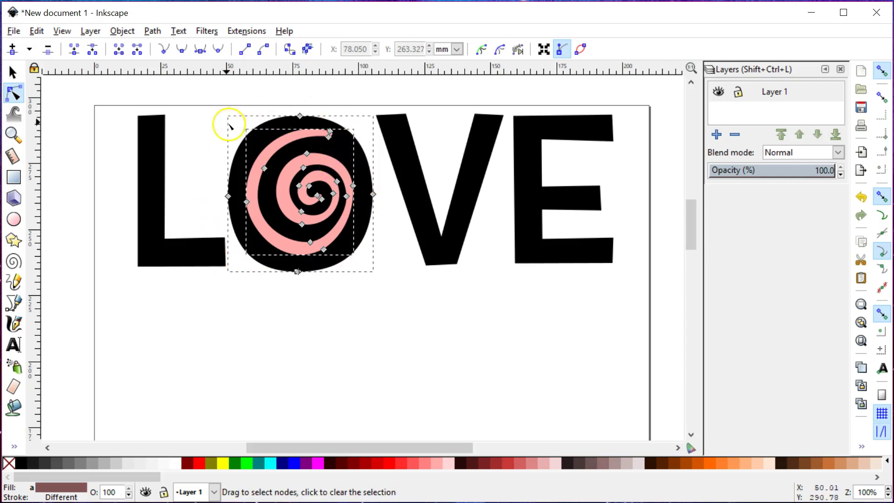
click(153, 32)
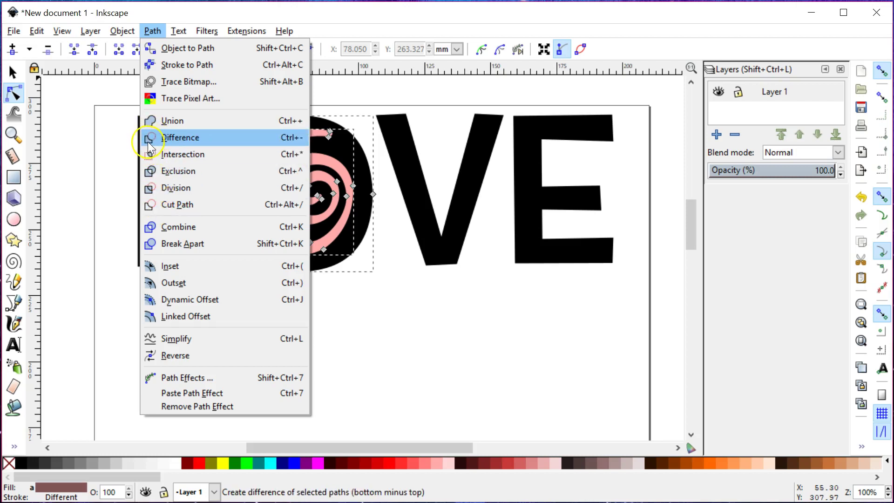
click(177, 138)
Move the L down and to the right, closer to the spiral-cut O.
click(371, 306)
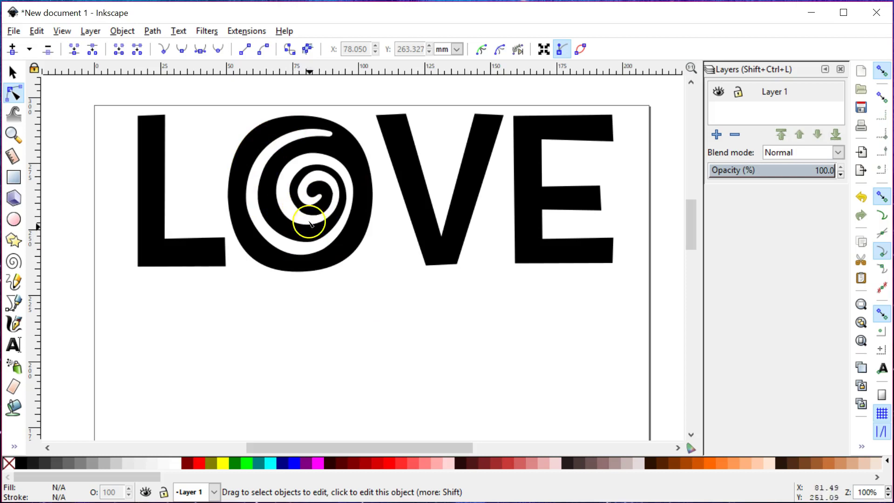
drag(164, 256, 197, 283)
click(13, 73)
drag(160, 158, 185, 186)
click(424, 209)
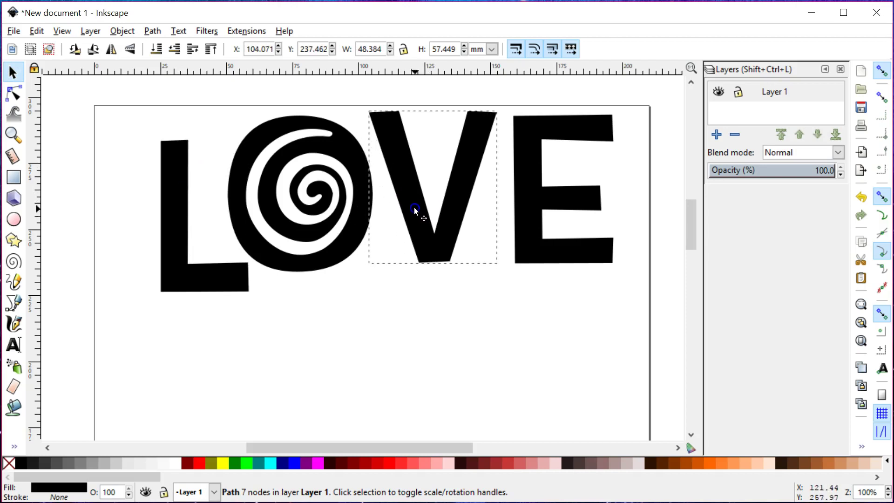
Rotate the V clockwise and nudge it up and left.
click(415, 208)
drag(364, 106, 380, 90)
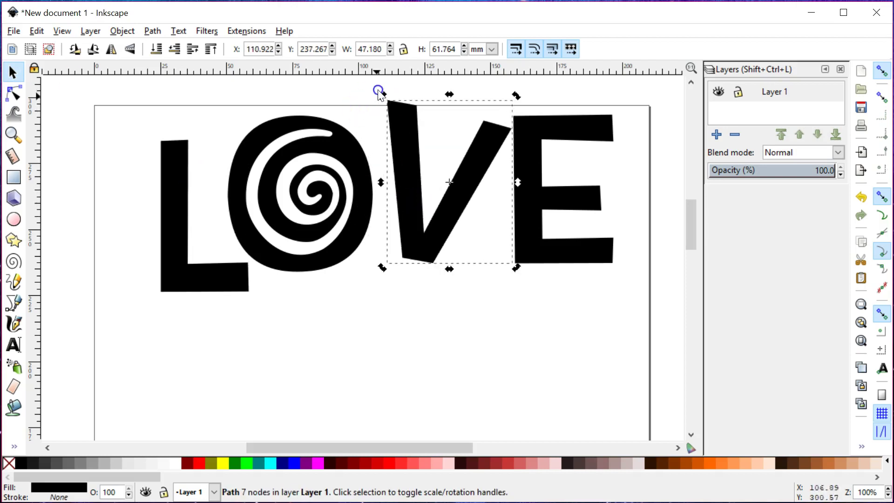
drag(394, 158, 383, 150)
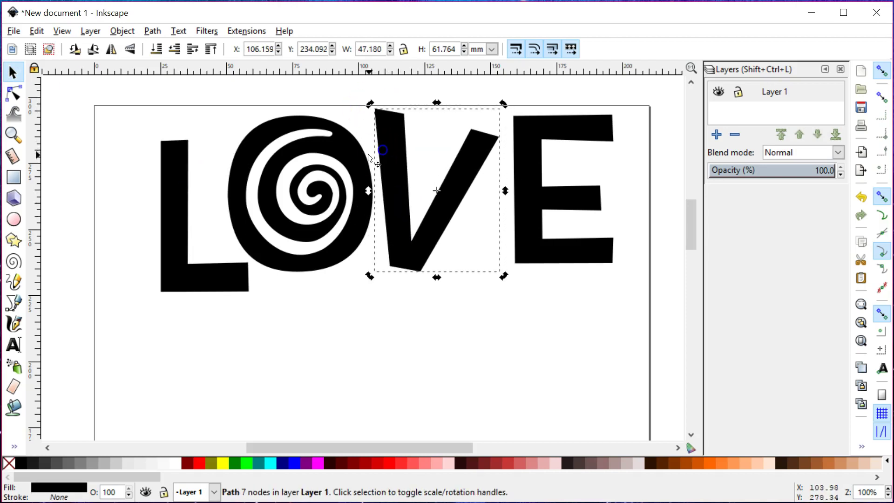
Tilt the L clockwise and shift it up and left.
click(182, 205)
click(170, 149)
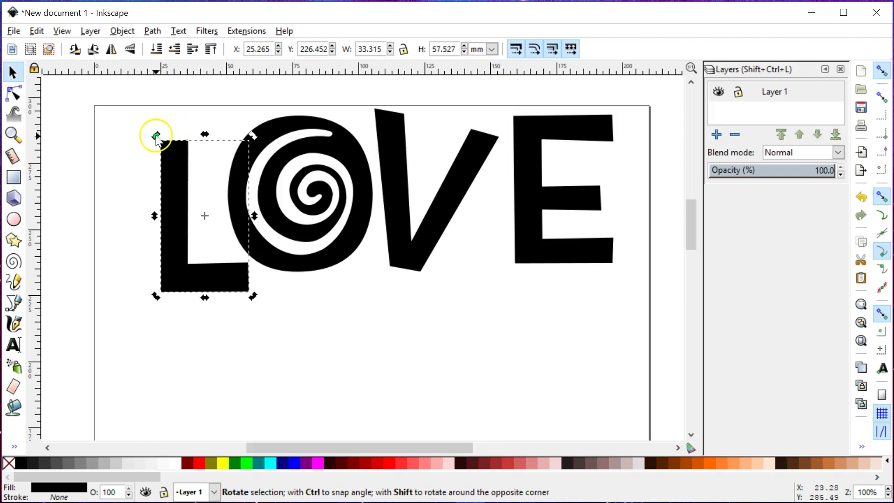
drag(156, 136, 166, 124)
drag(180, 178, 177, 161)
click(177, 164)
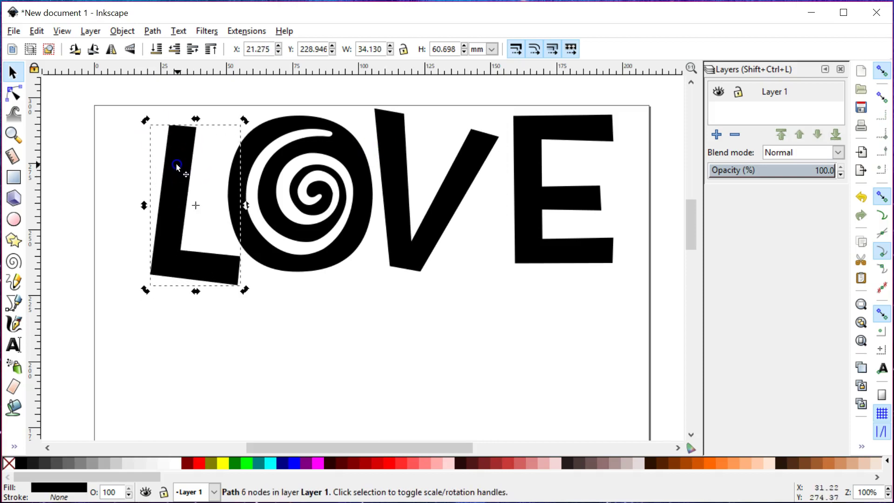
Tilt the E about 9° clockwise and drop it lower and left, then deselect.
click(528, 186)
click(521, 135)
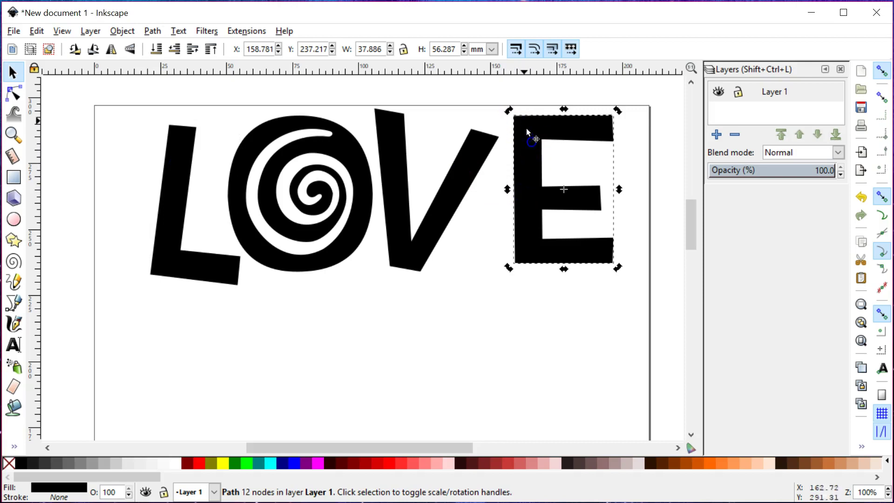
drag(510, 112, 500, 125)
drag(524, 158, 497, 224)
click(376, 321)
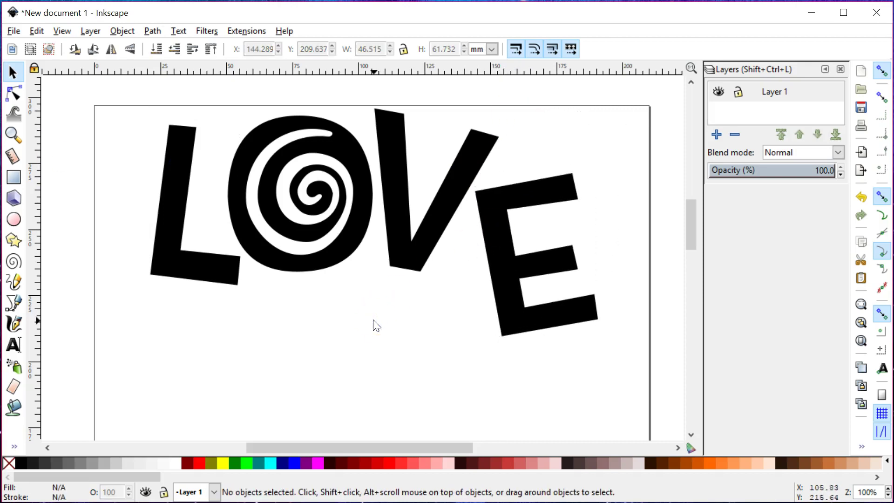